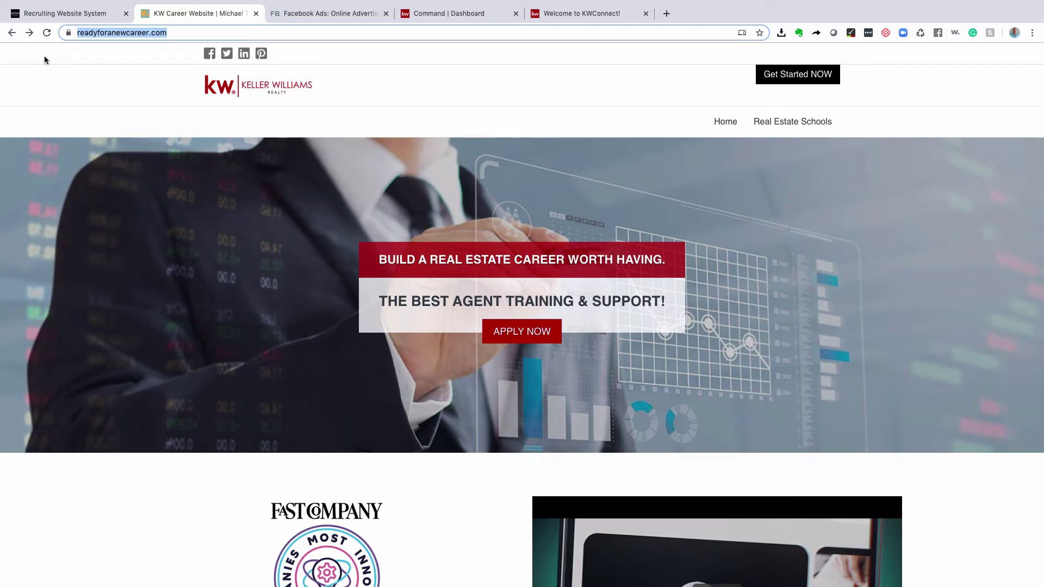
- Review the recruiting website sales page and the career website's home page down to the Recent Keller Williams News section
click(61, 13)
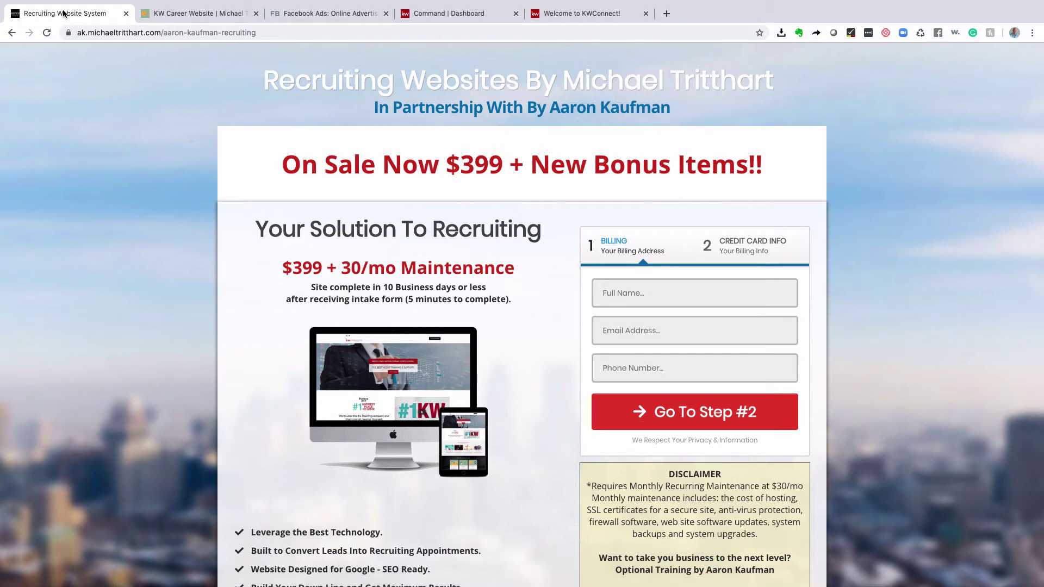
click(217, 13)
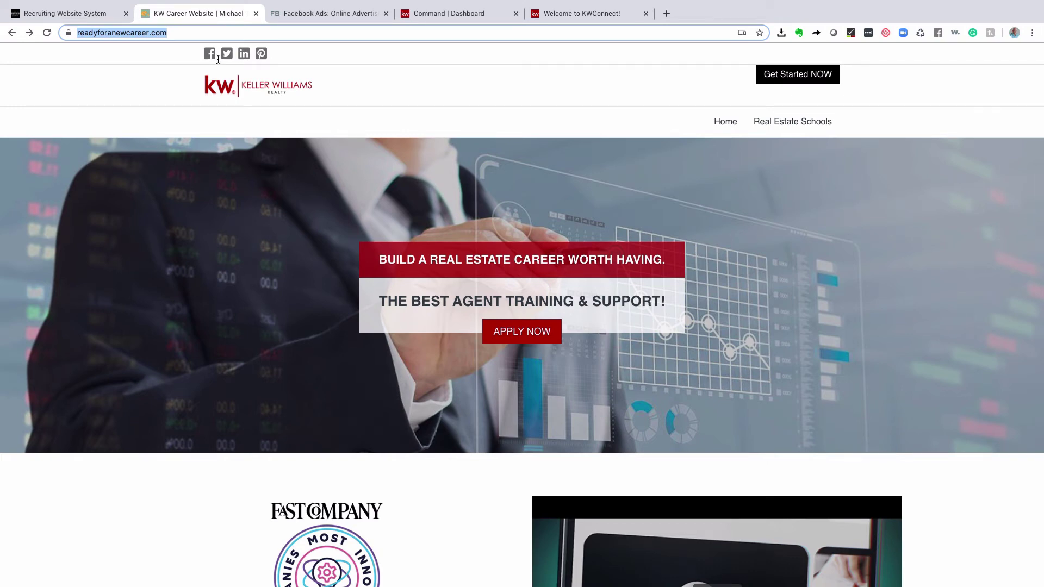
scroll(206, 228, down, 12)
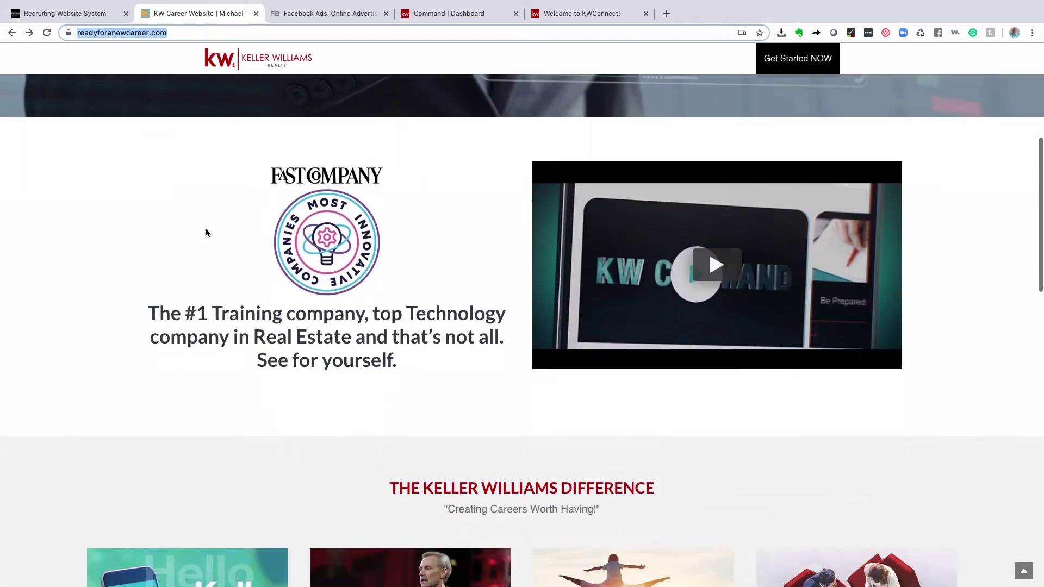
scroll(206, 229, down, 8)
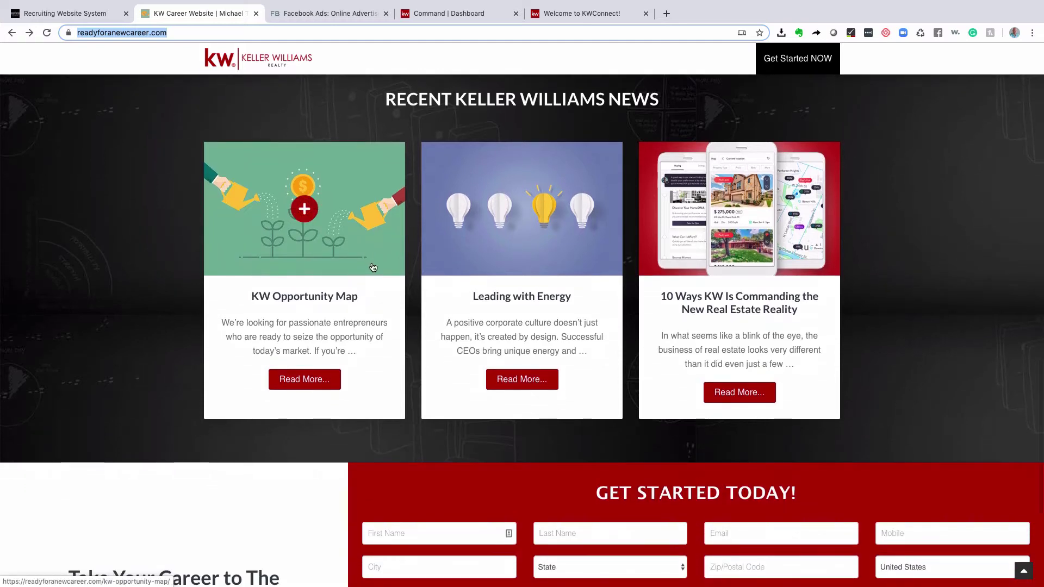
scroll(595, 288, down, 1)
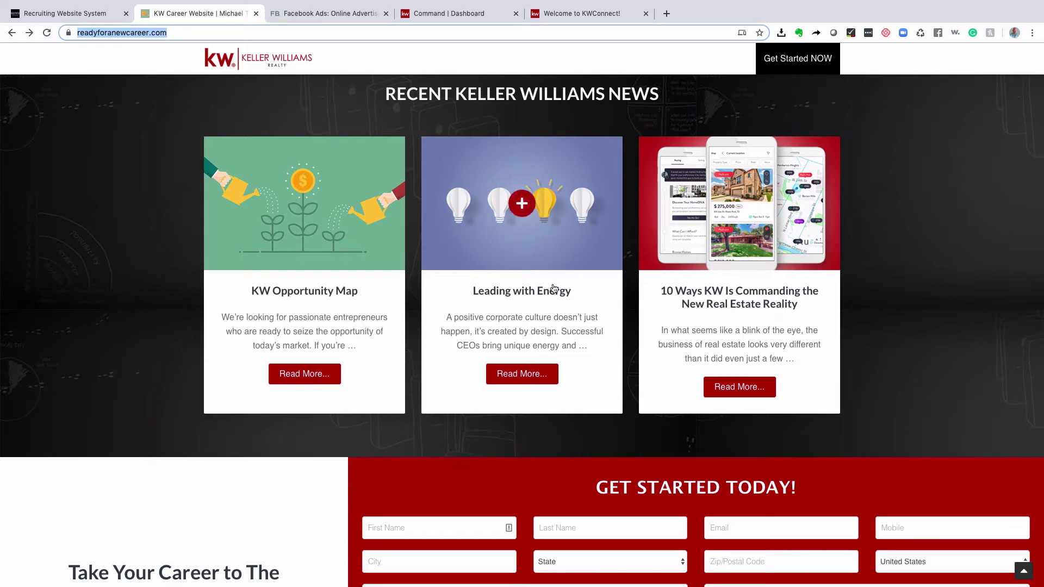
- Open the KW Opportunity Map article and review it down to the Get Started Today form
click(294, 248)
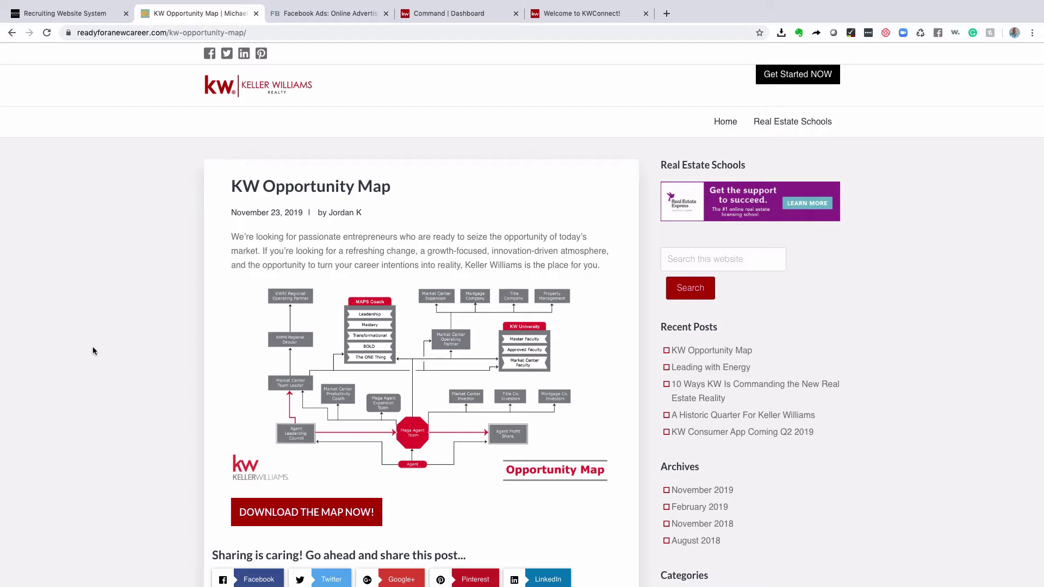
scroll(93, 348, down, 2)
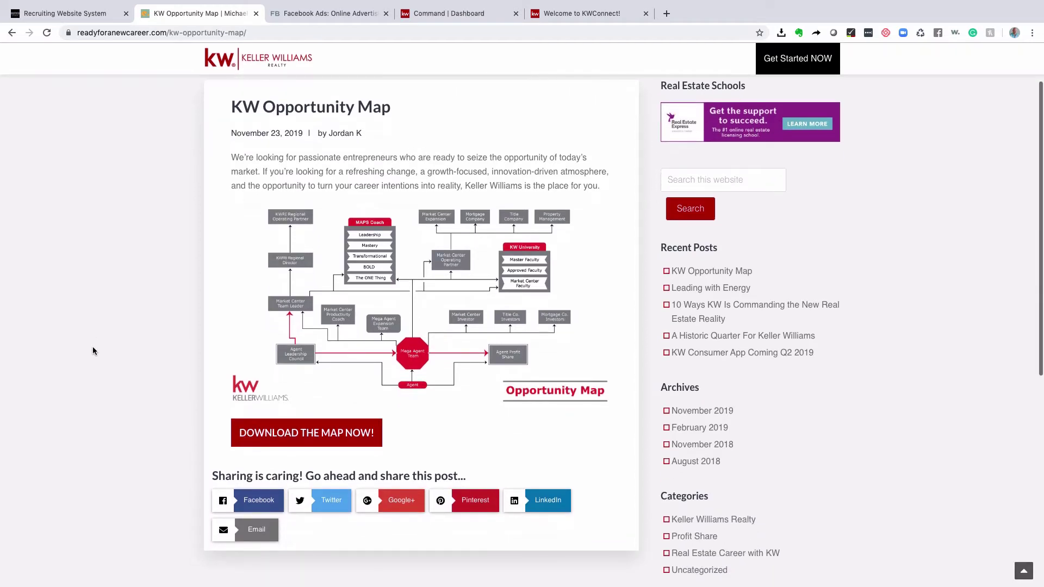
scroll(93, 348, down, 5)
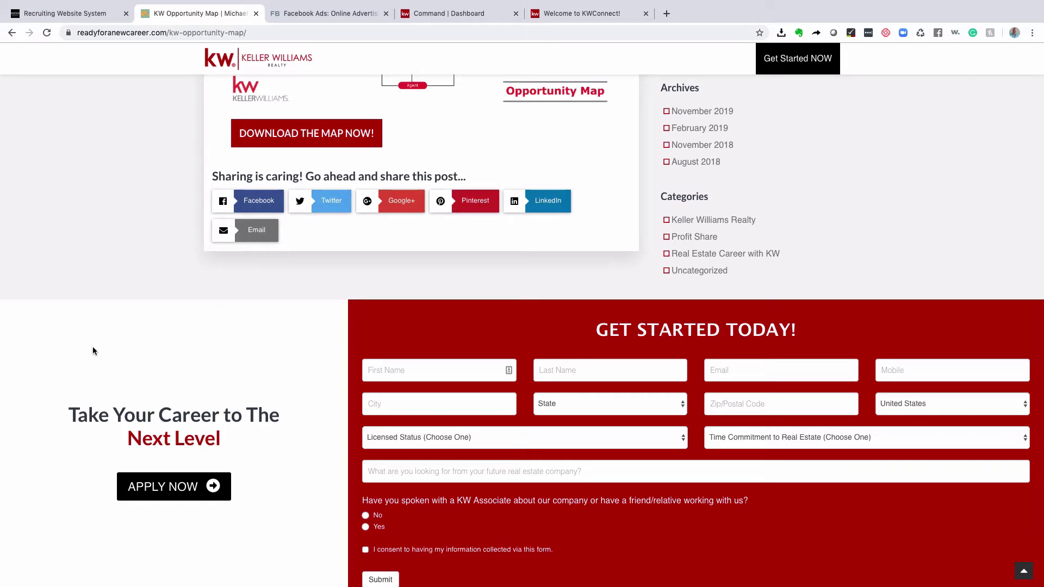
scroll(93, 349, up, 1)
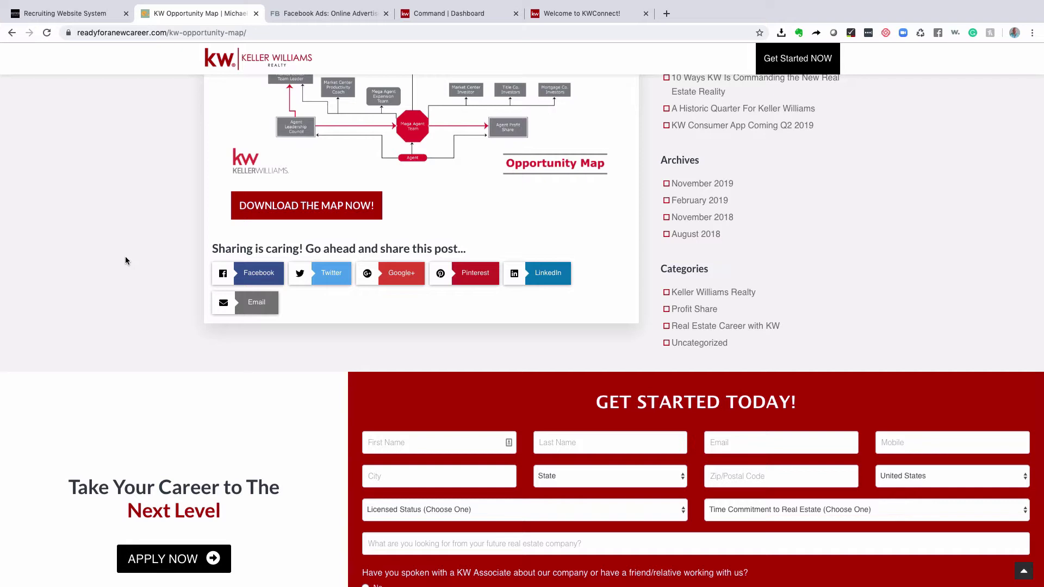
- Switch to Facebook Ads, start creating an ad, open the Pixels page from all tools and select the Pixel ID
click(328, 14)
mouse_move(322, 64)
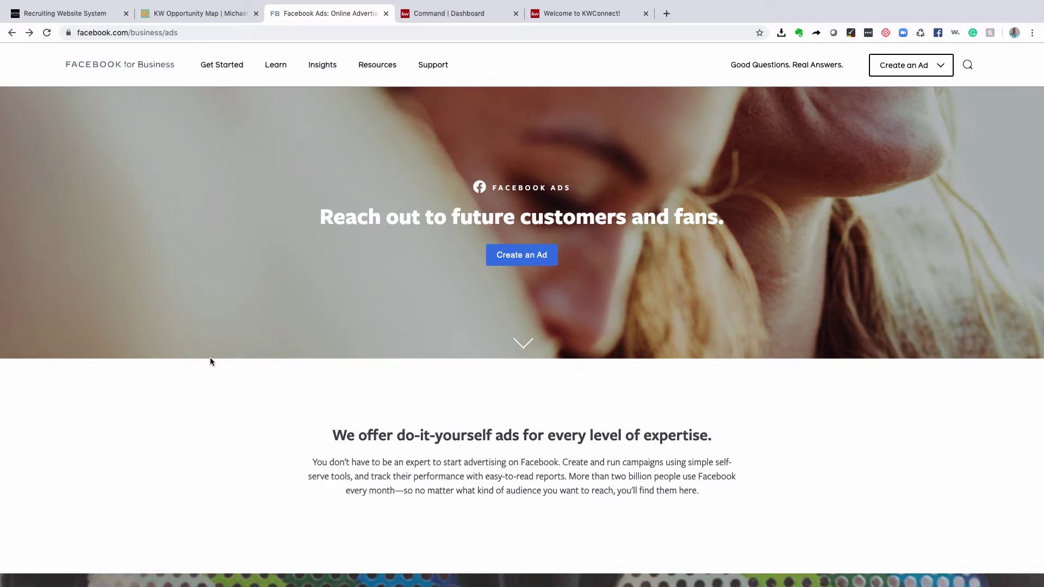
click(517, 256)
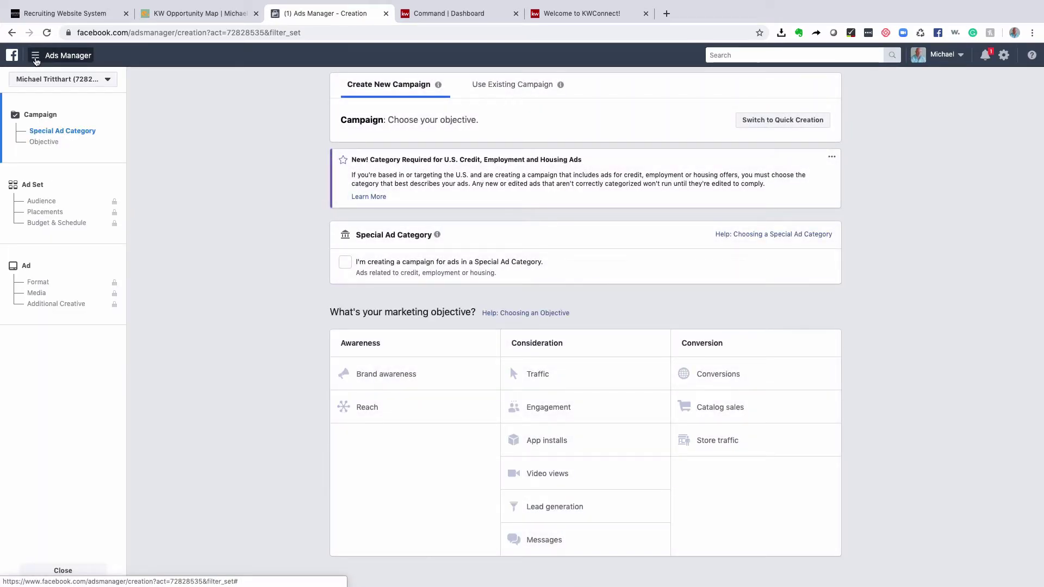
click(35, 58)
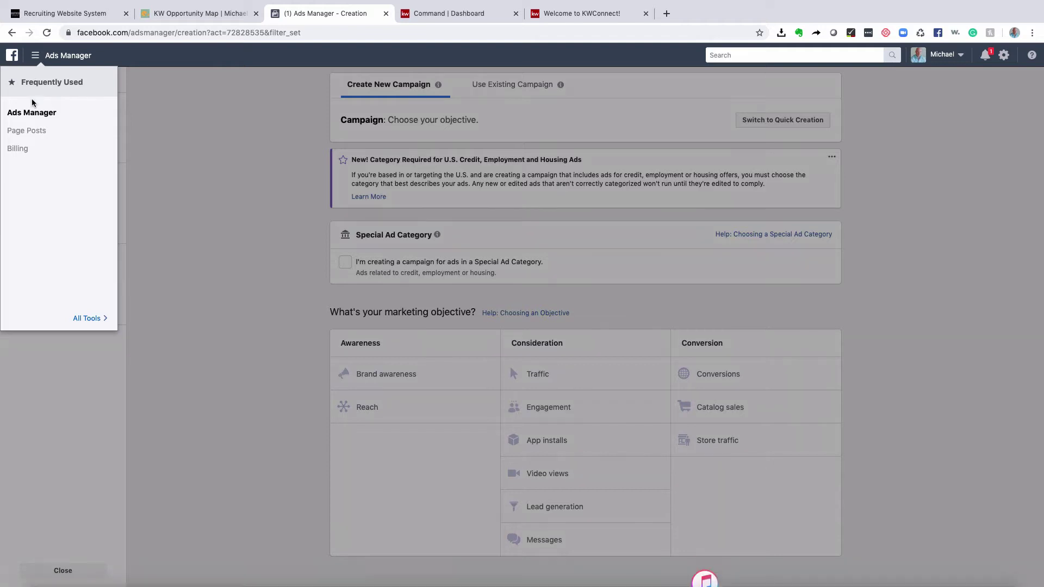
mouse_move(75, 315)
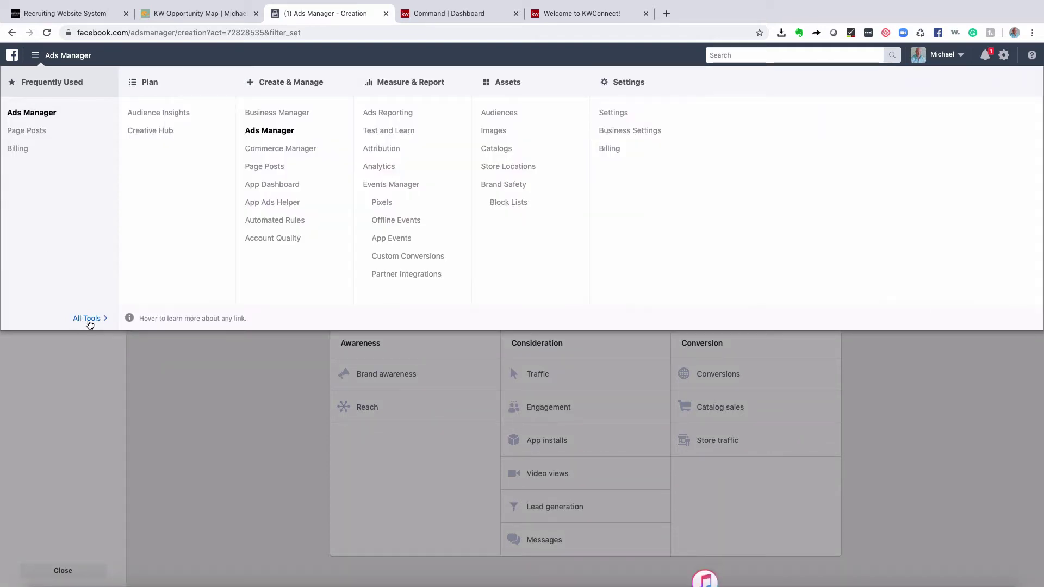
click(382, 203)
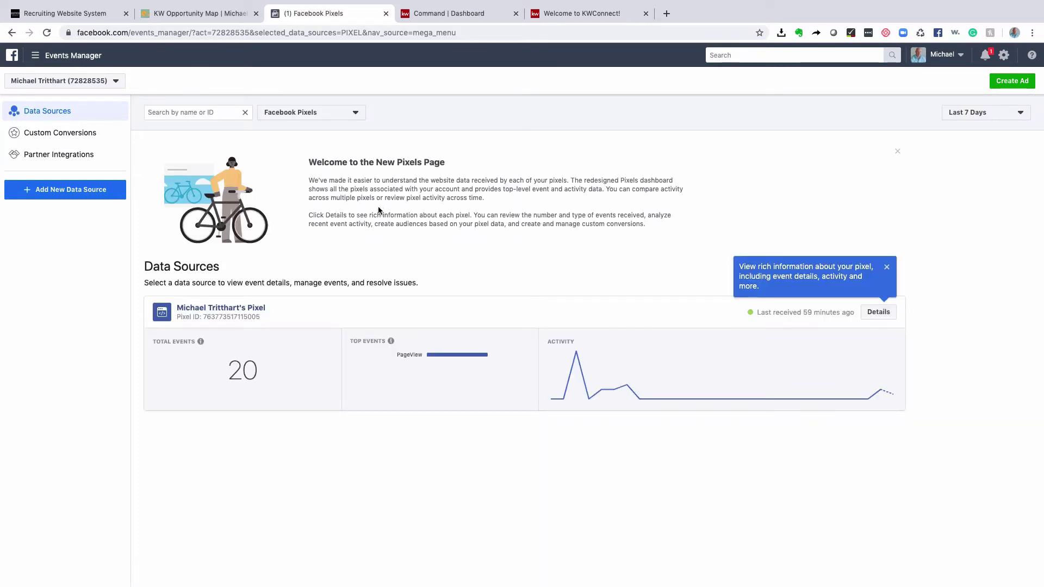
drag(263, 321, 204, 319)
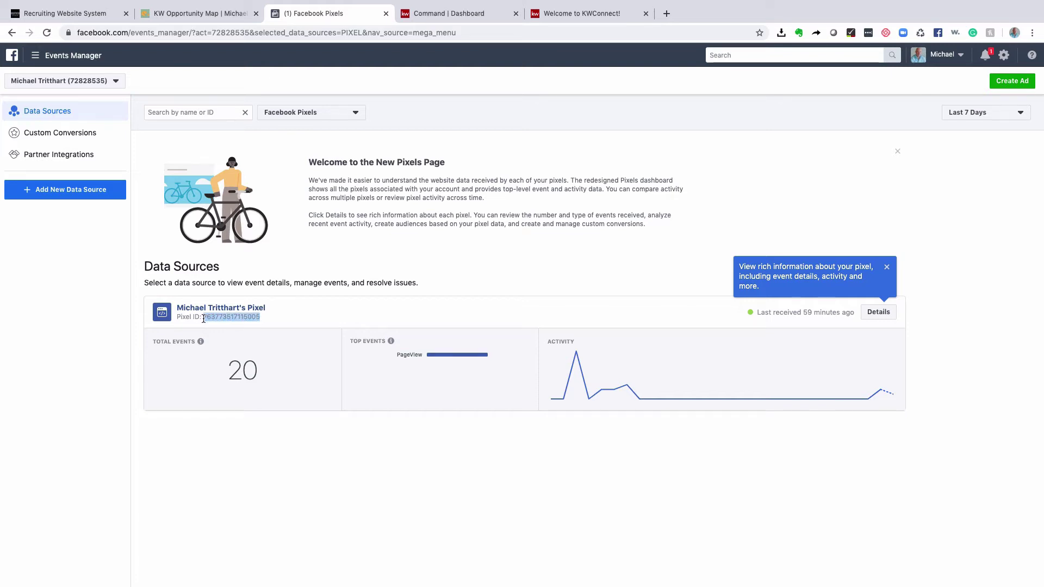
- Switch to KW Command and open the Marketing Profile in its Connect Settings
click(465, 15)
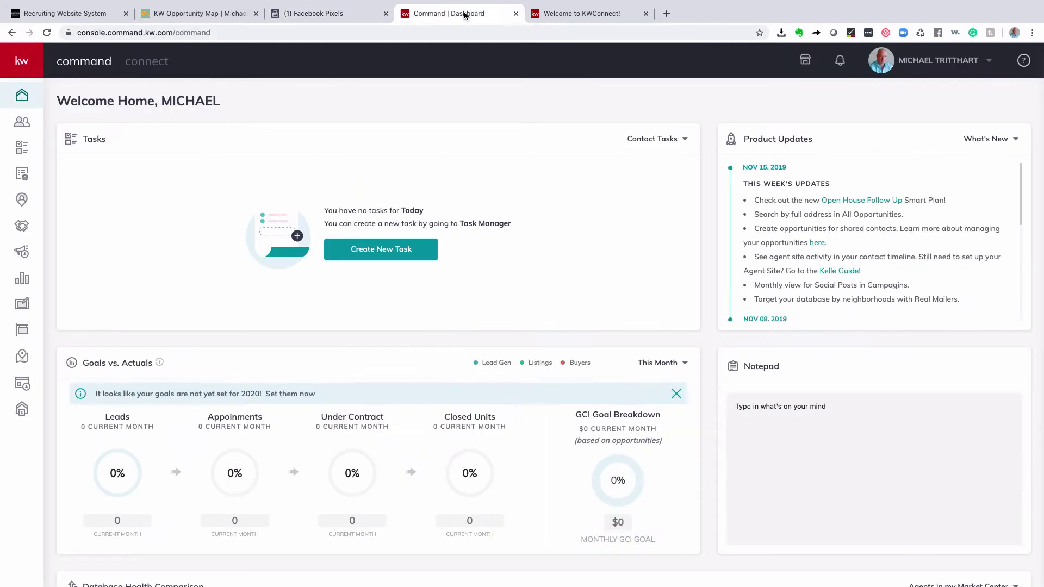
click(989, 63)
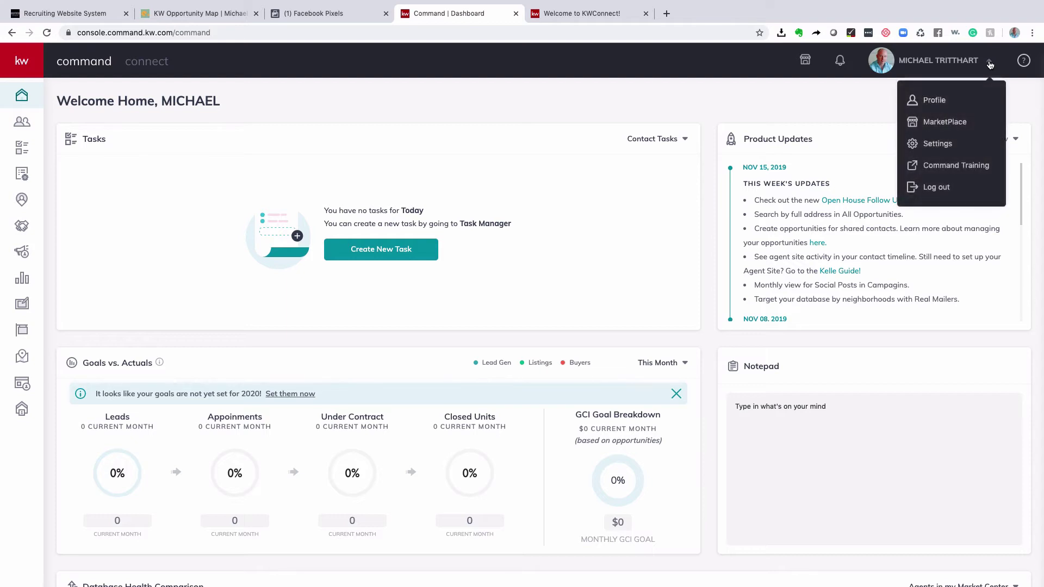
click(936, 145)
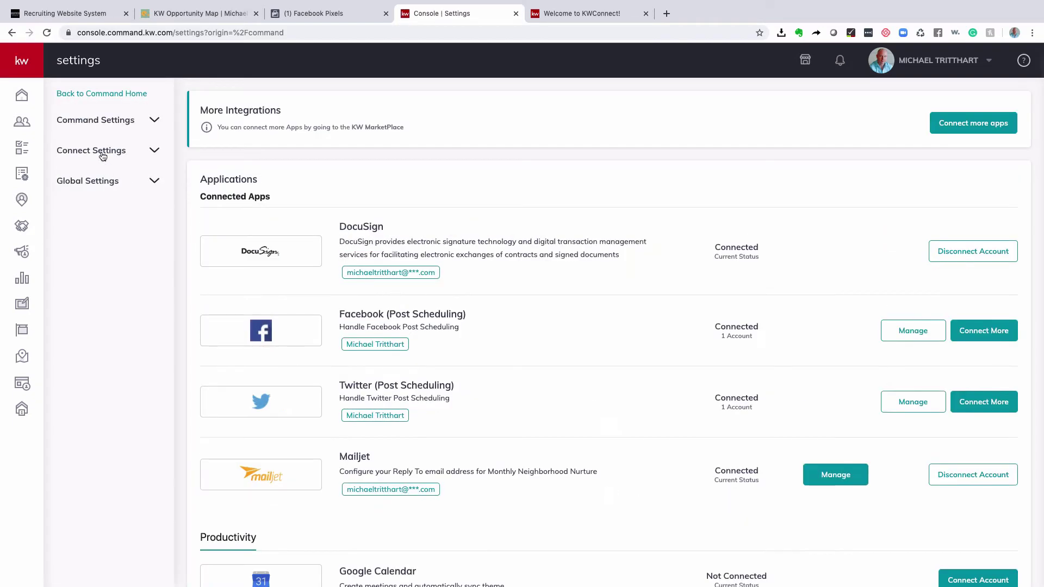
click(154, 152)
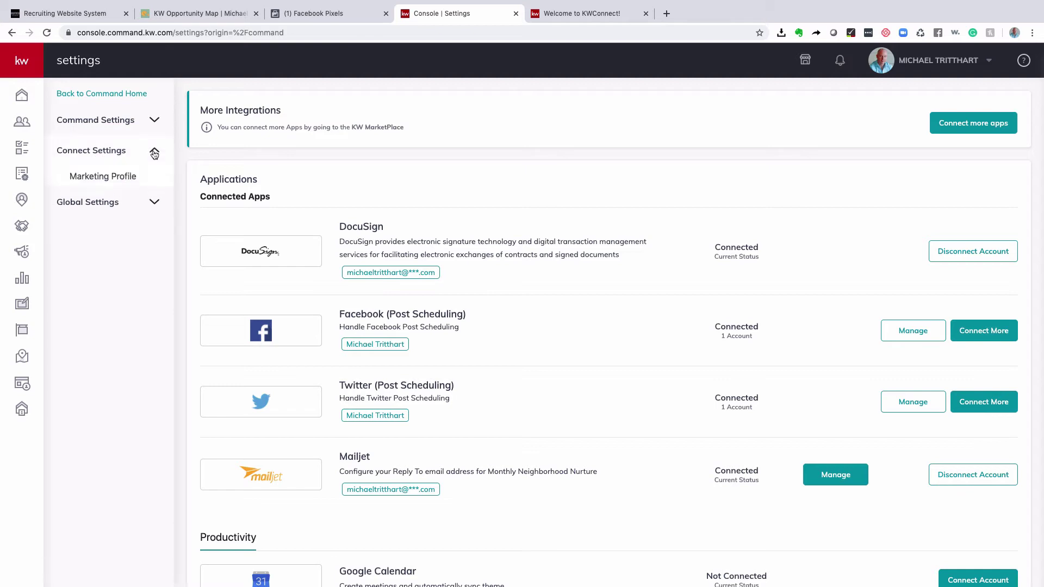
click(115, 180)
- Find the Facebook Pixel & Ads section of the marketing profile and select the Pixel ID value
scroll(560, 388, down, 15)
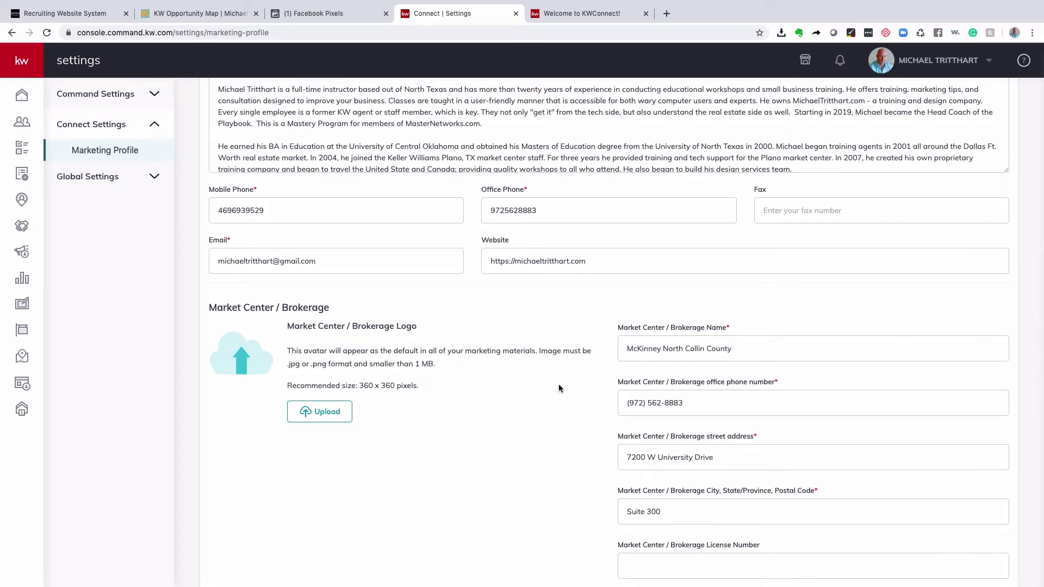
scroll(559, 389, down, 10)
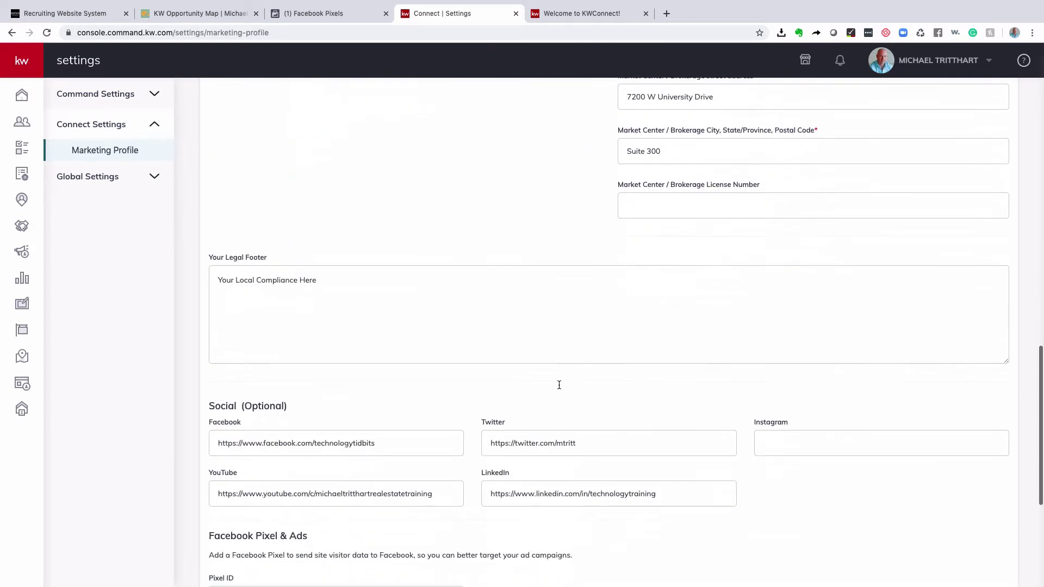
scroll(558, 389, down, 3)
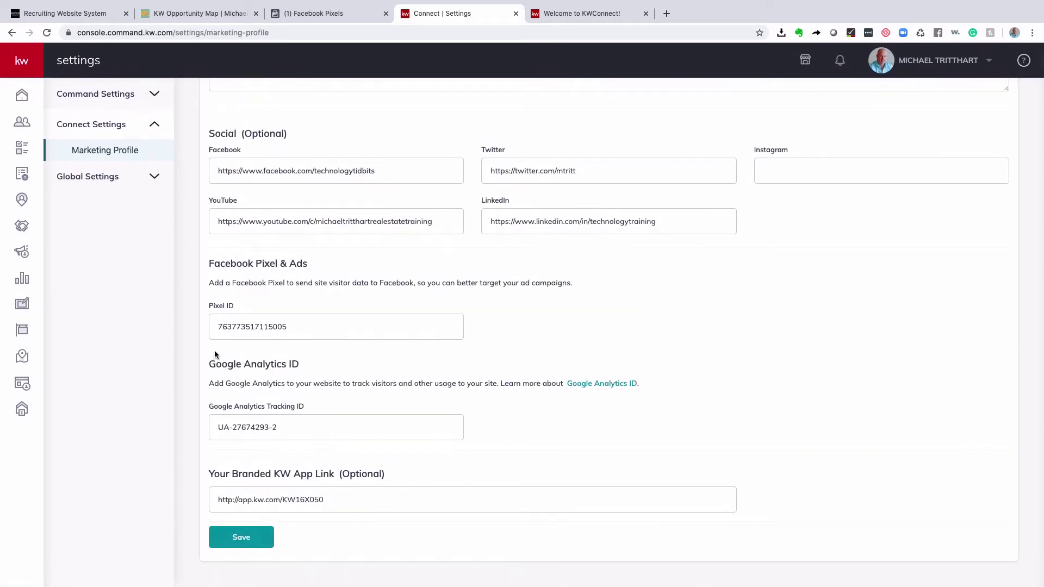
drag(305, 328, 209, 326)
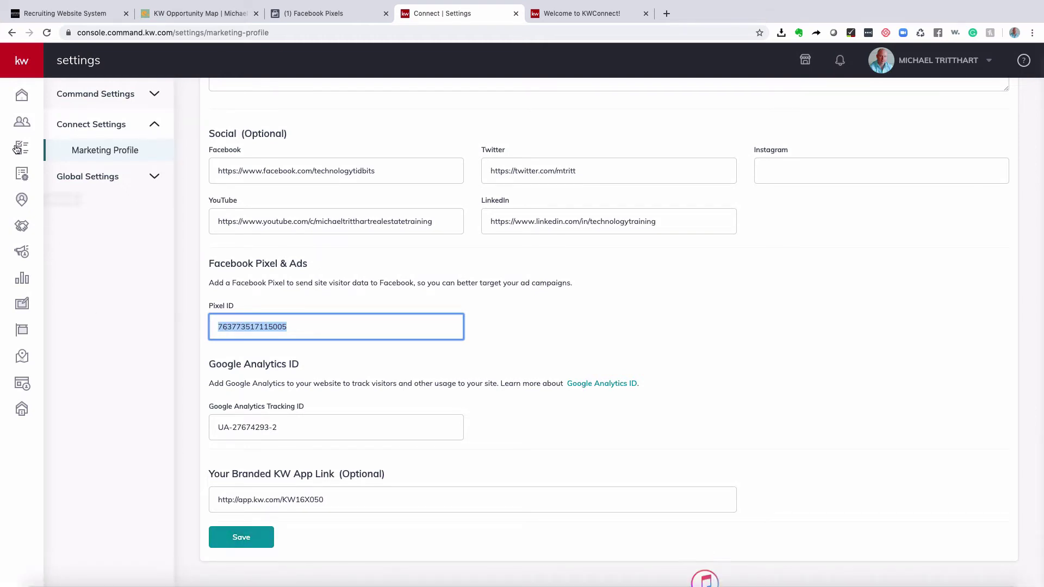
- Return to the application settings and check the Facebook (Ads Manager) connection under Marketing Automation
click(12, 33)
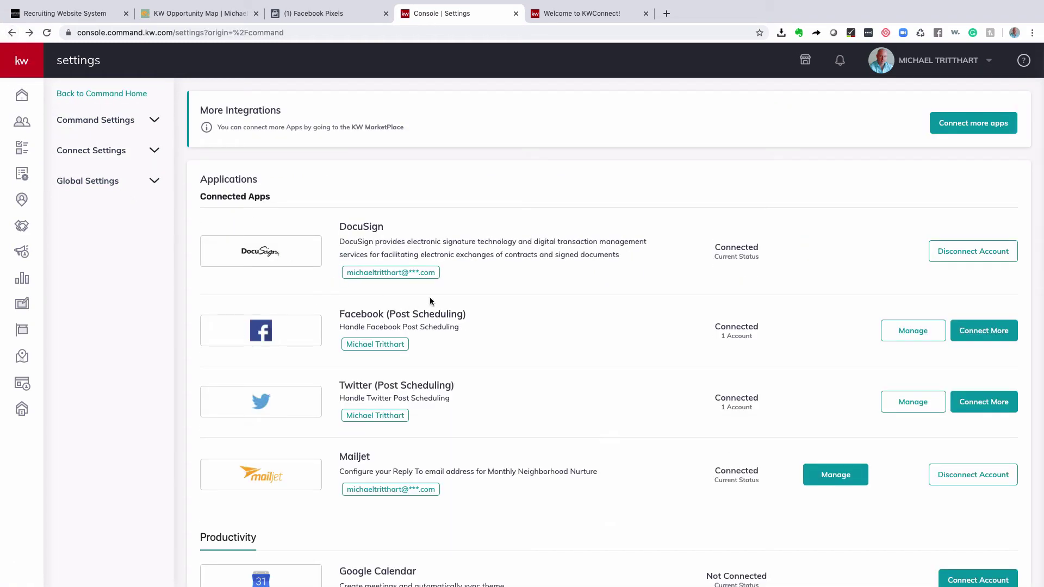
click(988, 60)
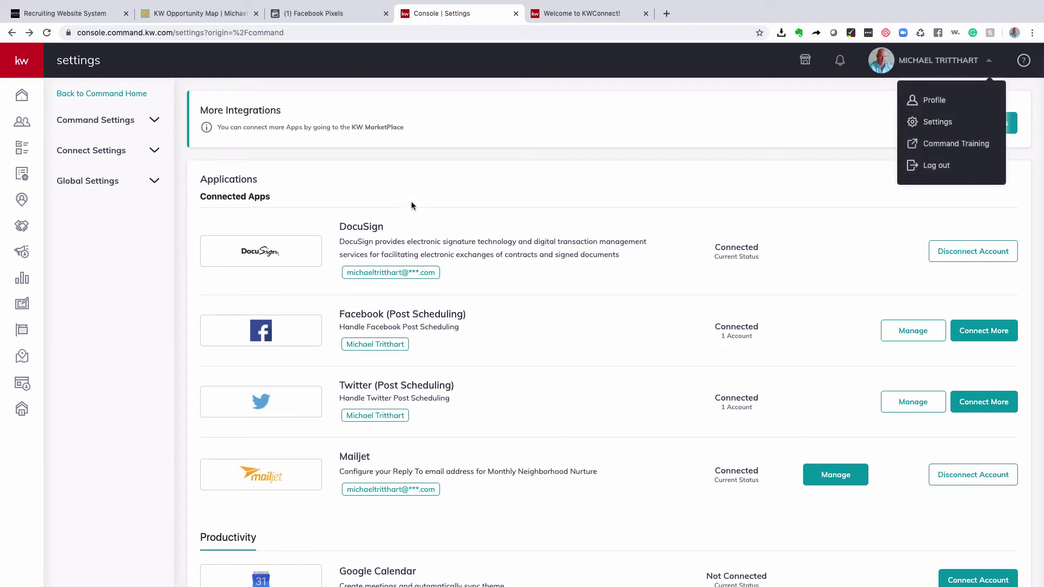
click(417, 159)
scroll(511, 348, down, 9)
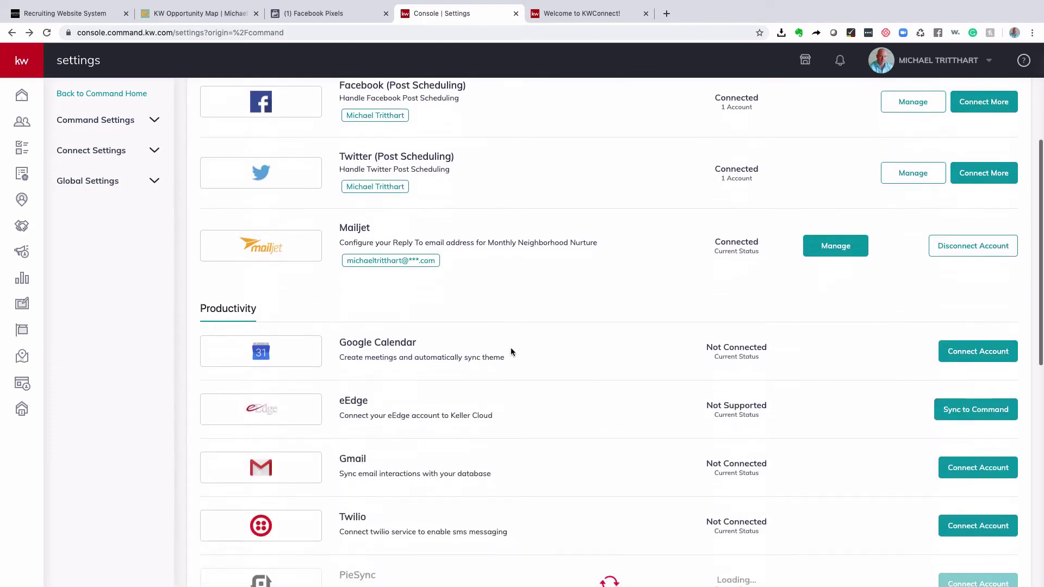
scroll(509, 354, down, 3)
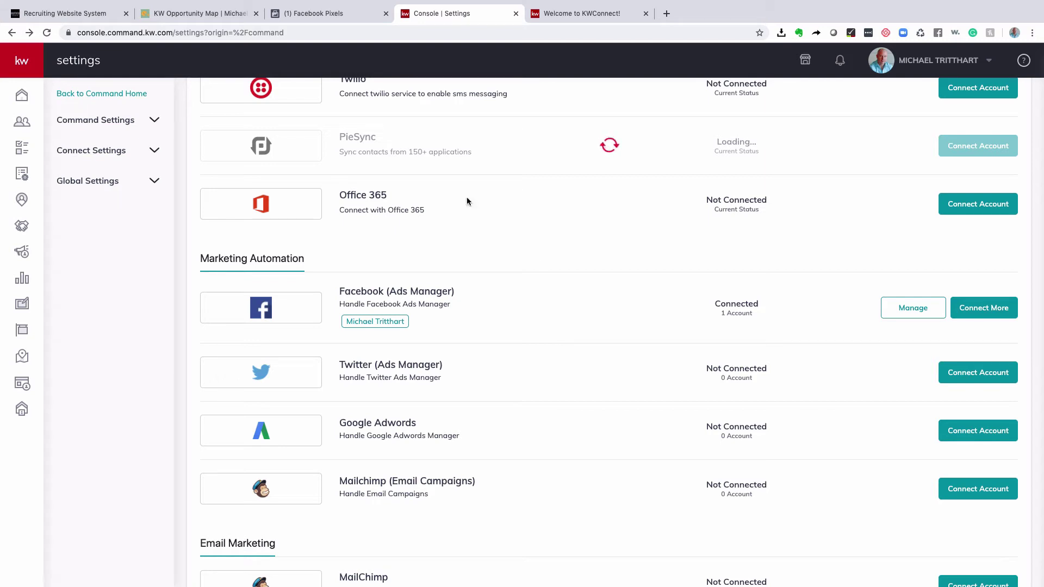
- Revisit the Facebook Pixels page and the KW Opportunity Map article
click(326, 14)
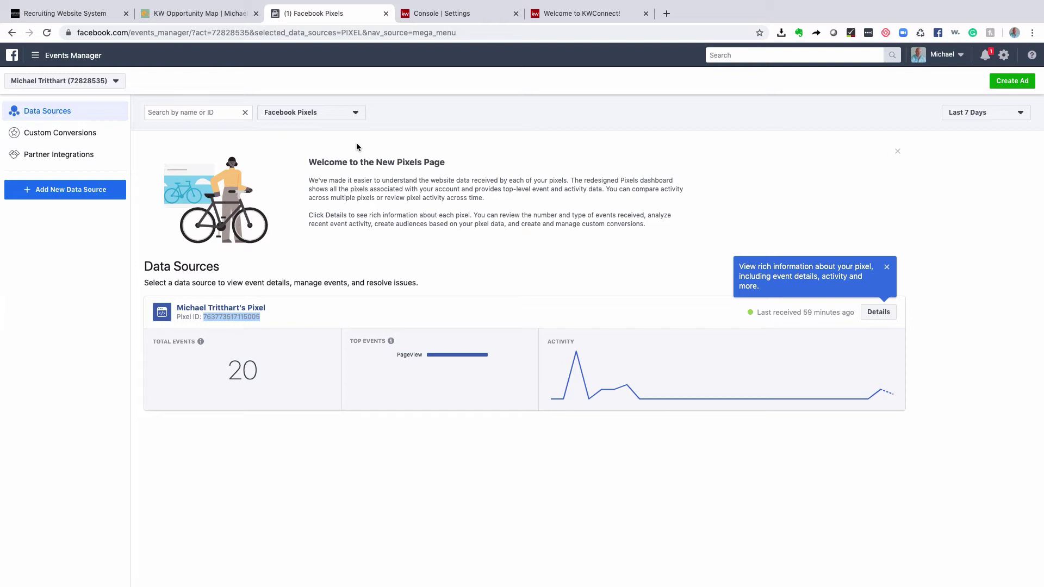
click(192, 16)
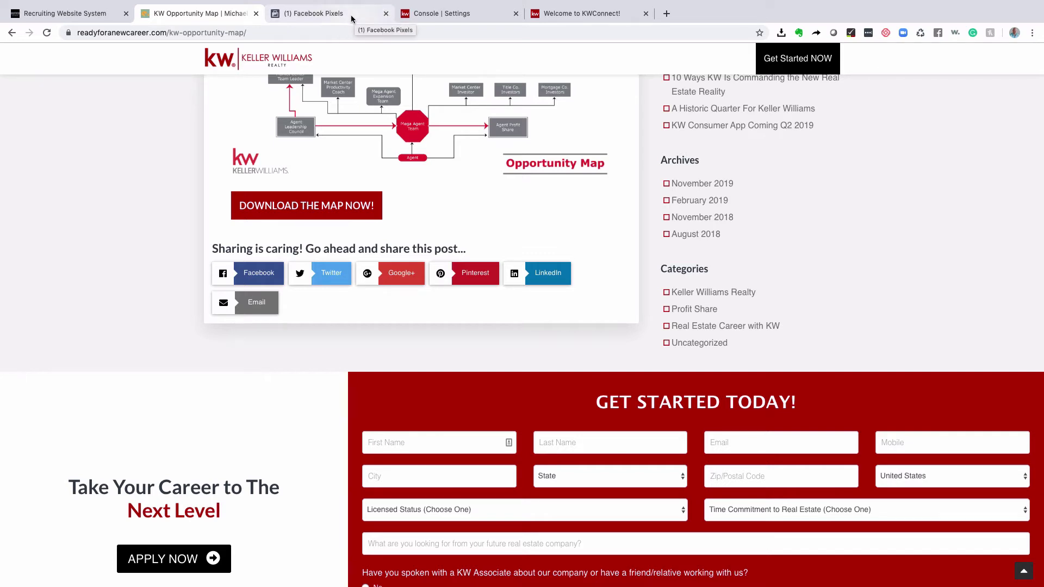
click(564, 15)
- In KW Command's paid campaigns, open the KW Careers draft for editing and expand its Name & Goal details
click(431, 13)
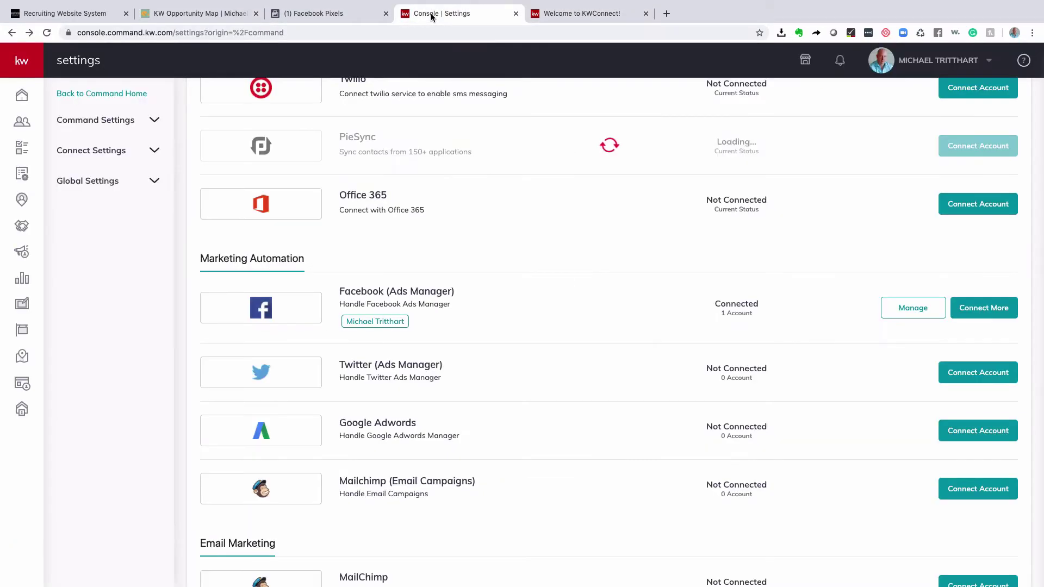
click(22, 94)
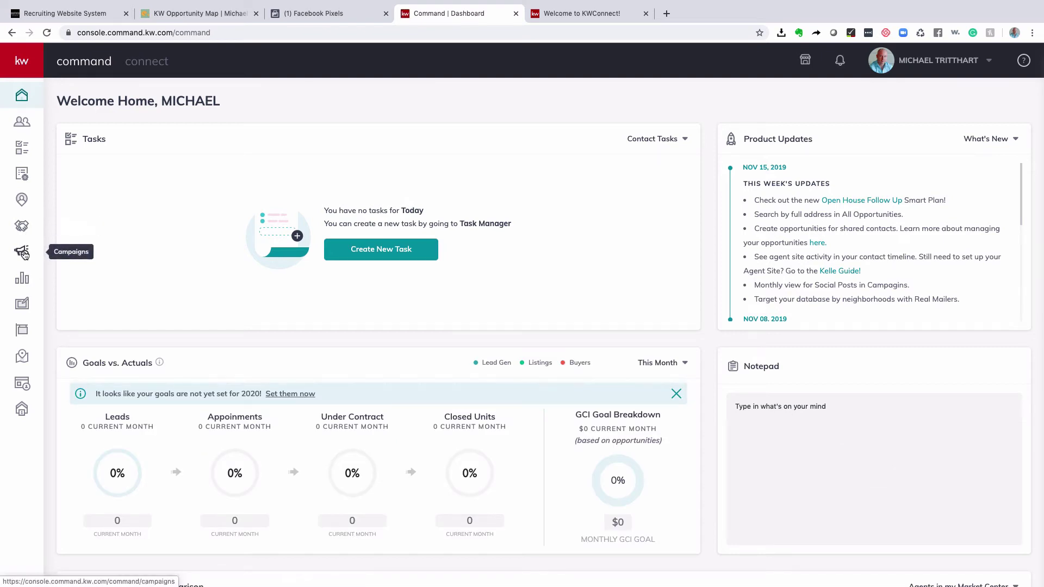
click(23, 252)
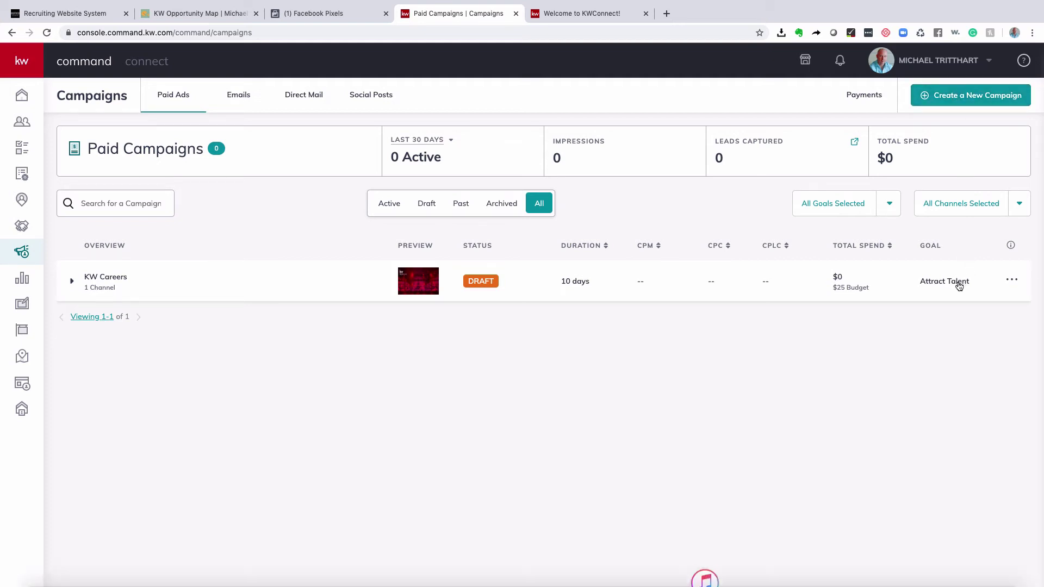
click(1012, 281)
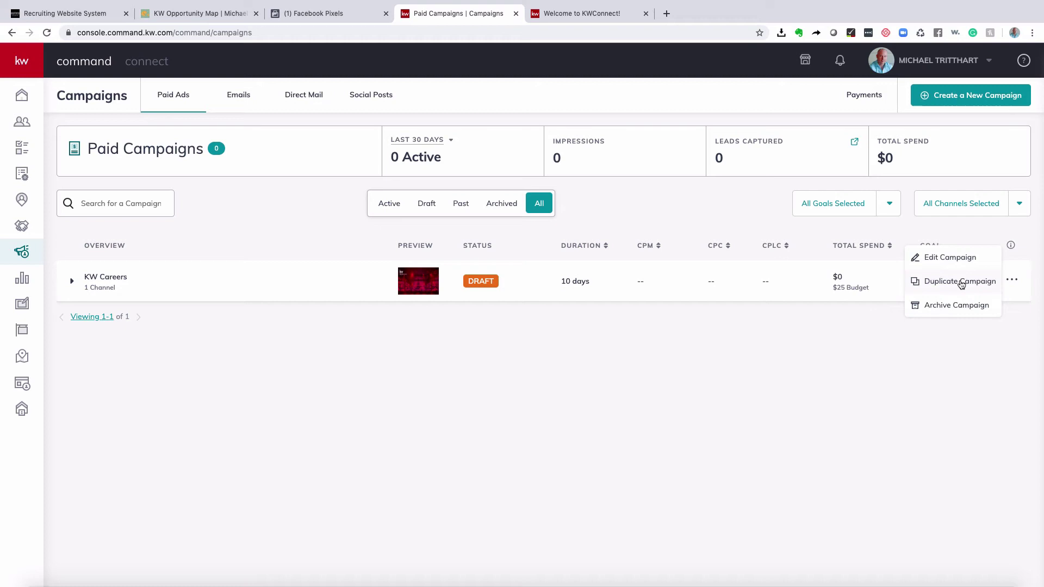
click(940, 258)
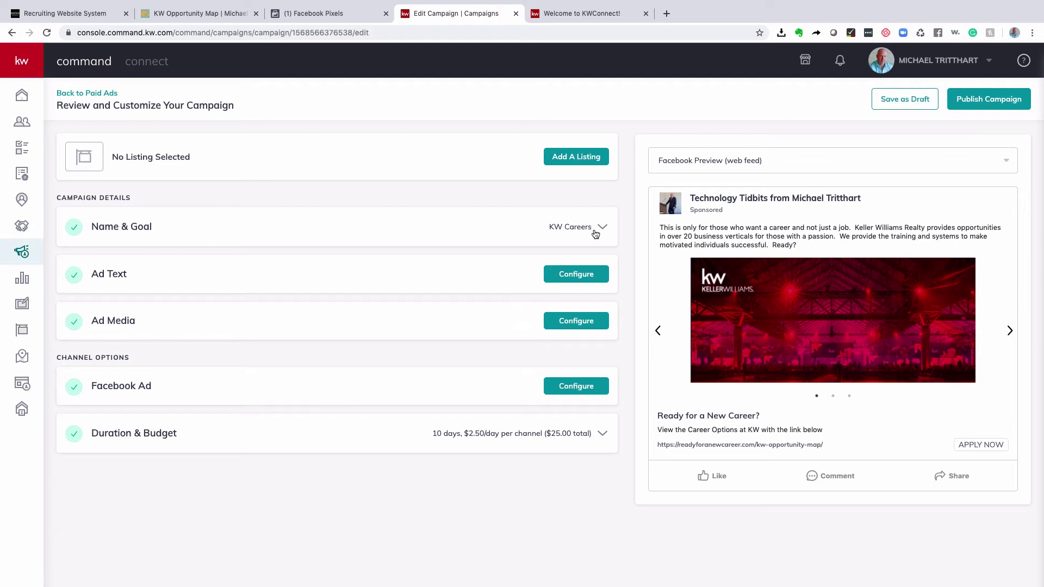
click(603, 227)
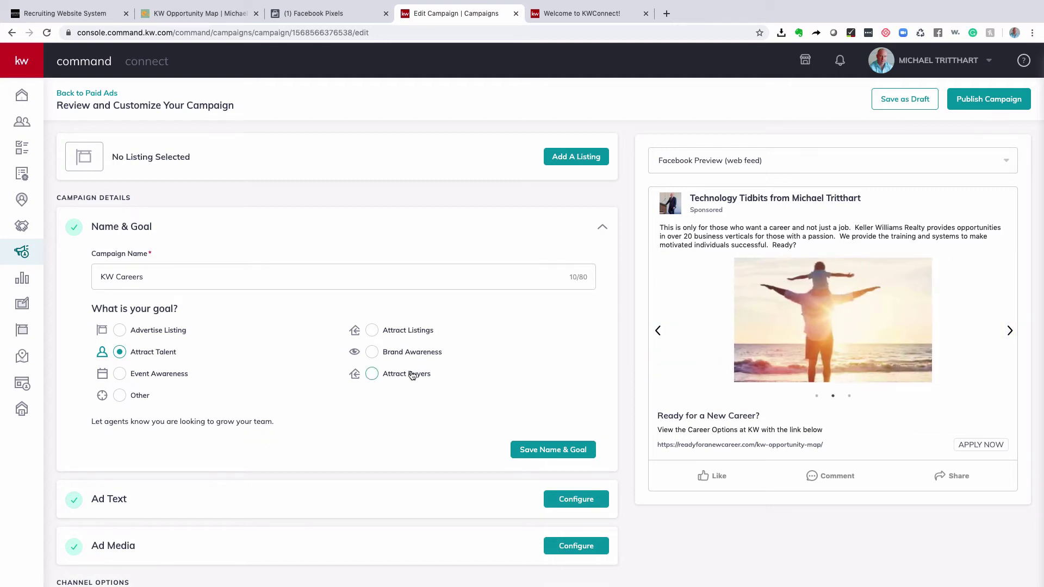
- Open the campaign's Ad Text settings and review the main copy, headline and description
scroll(412, 375, down, 3)
click(576, 386)
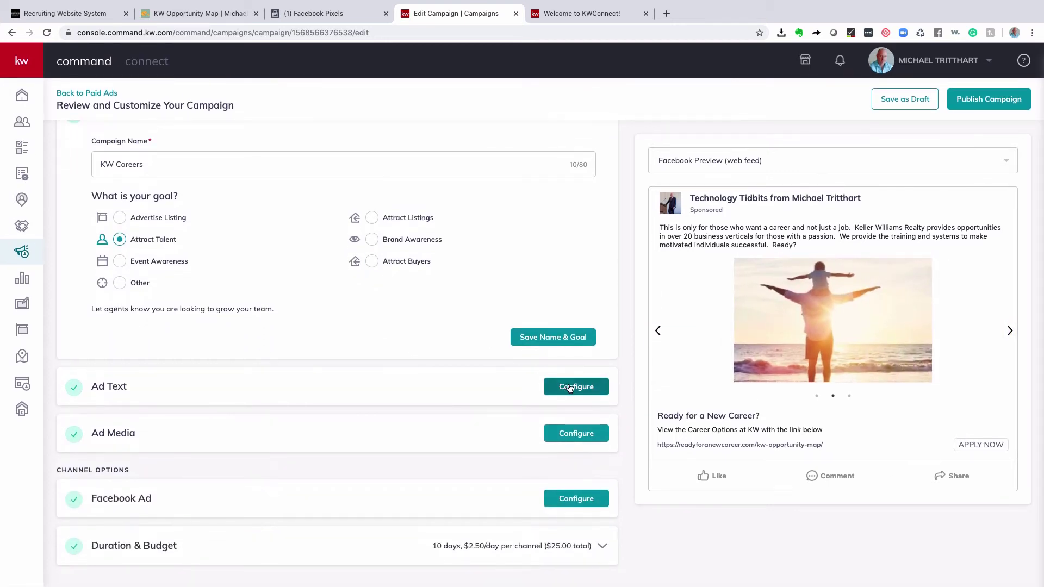
scroll(371, 379, down, 1)
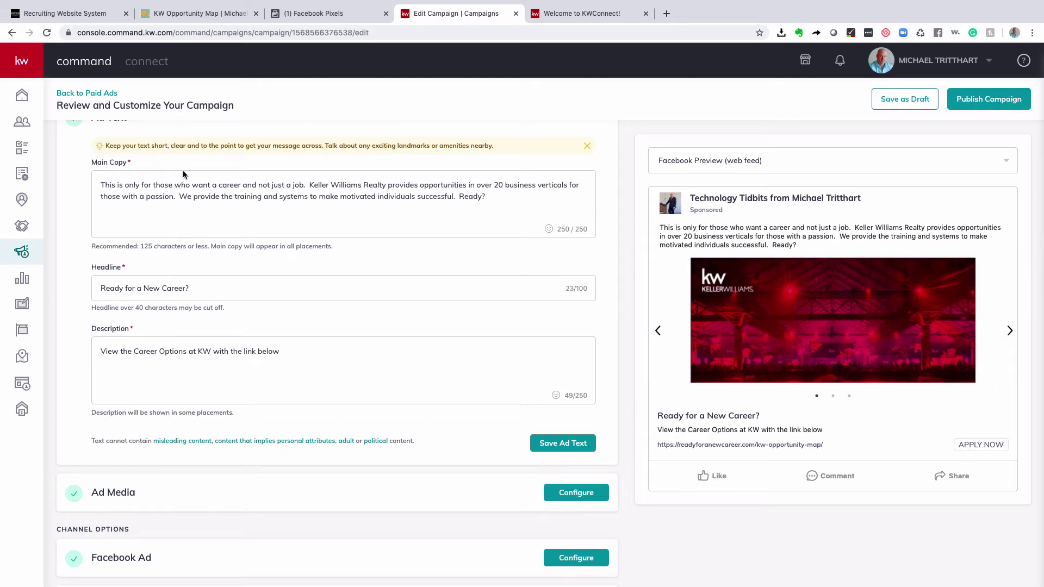
- Review the Ad Media images and open the Facebook Ad channel settings
scroll(296, 307, down, 2)
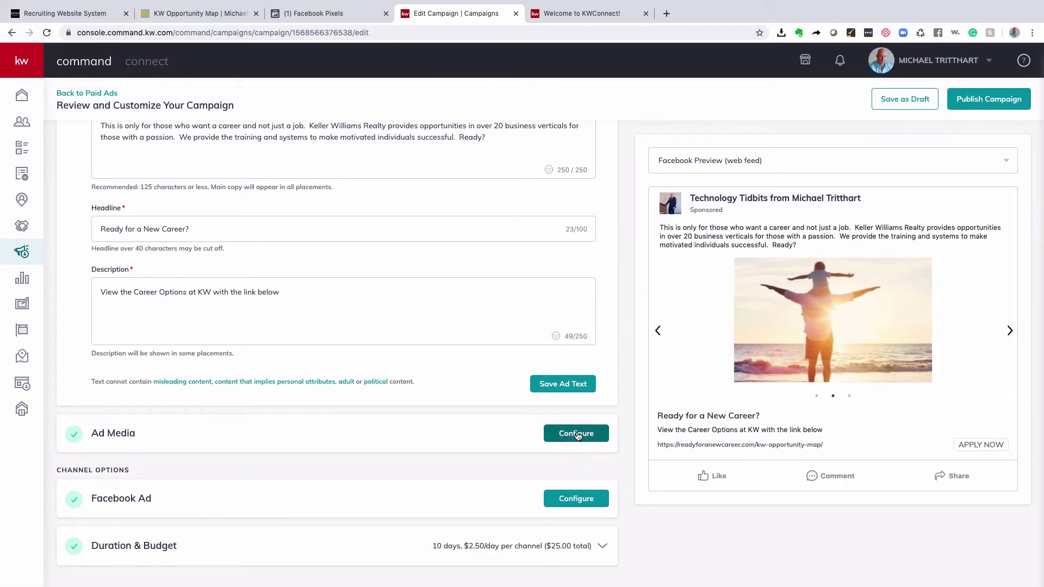
click(576, 434)
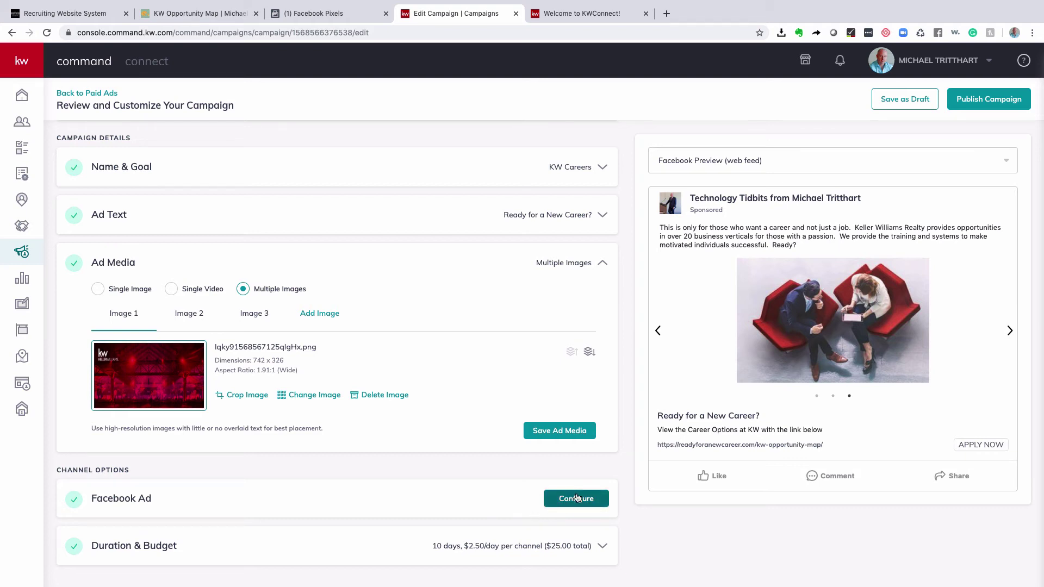
click(577, 499)
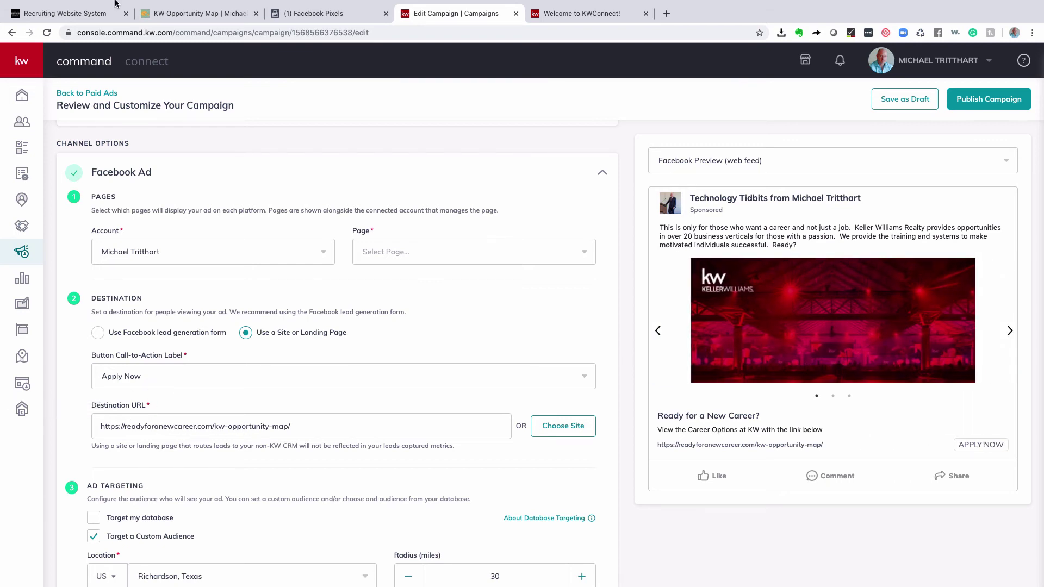
- Examine the KW Opportunity Map landing page from its heading down to the Get Started Today lead form
click(194, 21)
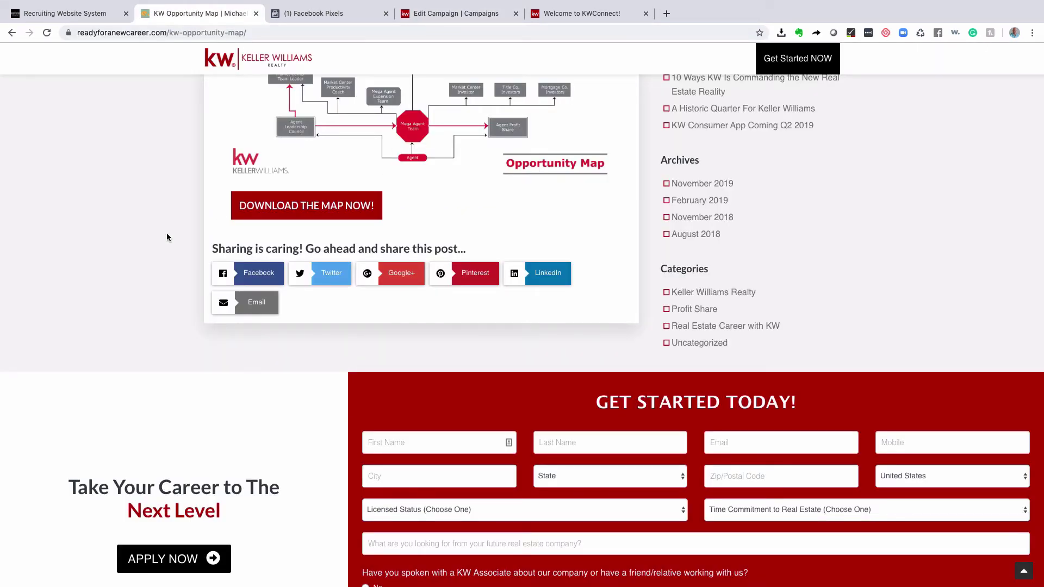
scroll(118, 249, up, 5)
scroll(117, 249, up, 2)
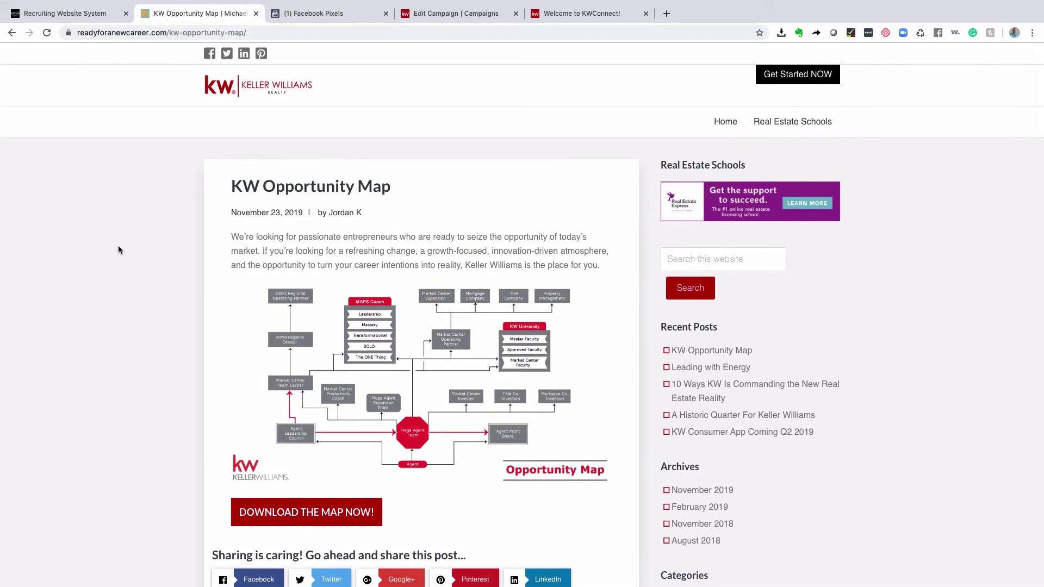
scroll(119, 250, down, 4)
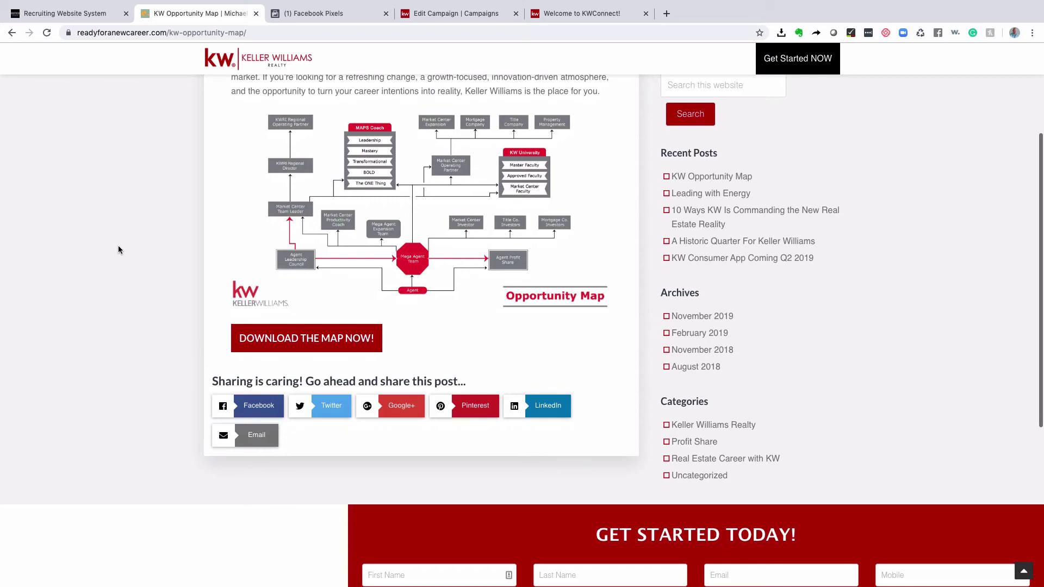
scroll(119, 250, down, 4)
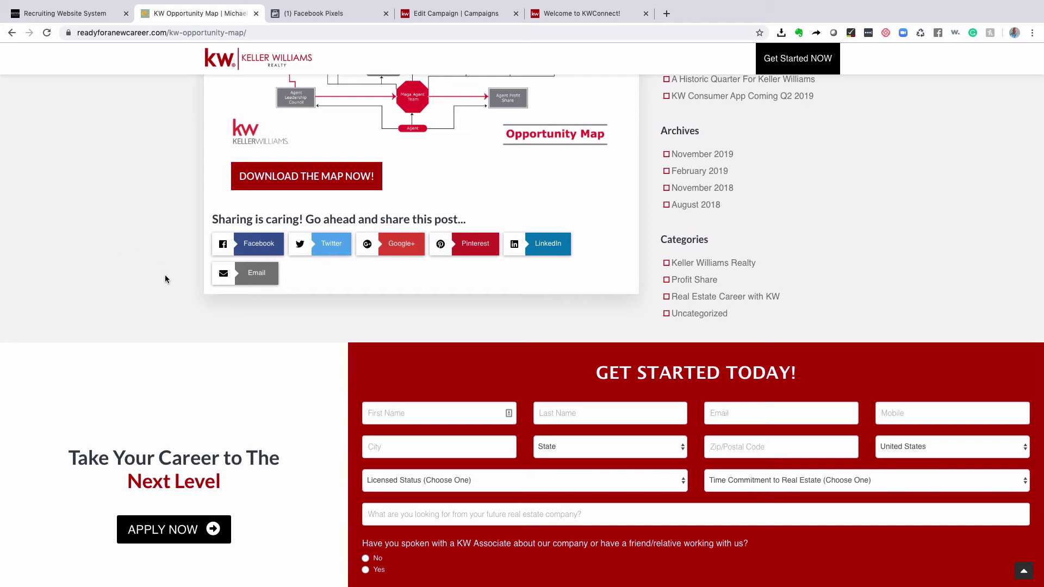
scroll(171, 275, down, 2)
scroll(171, 278, down, 2)
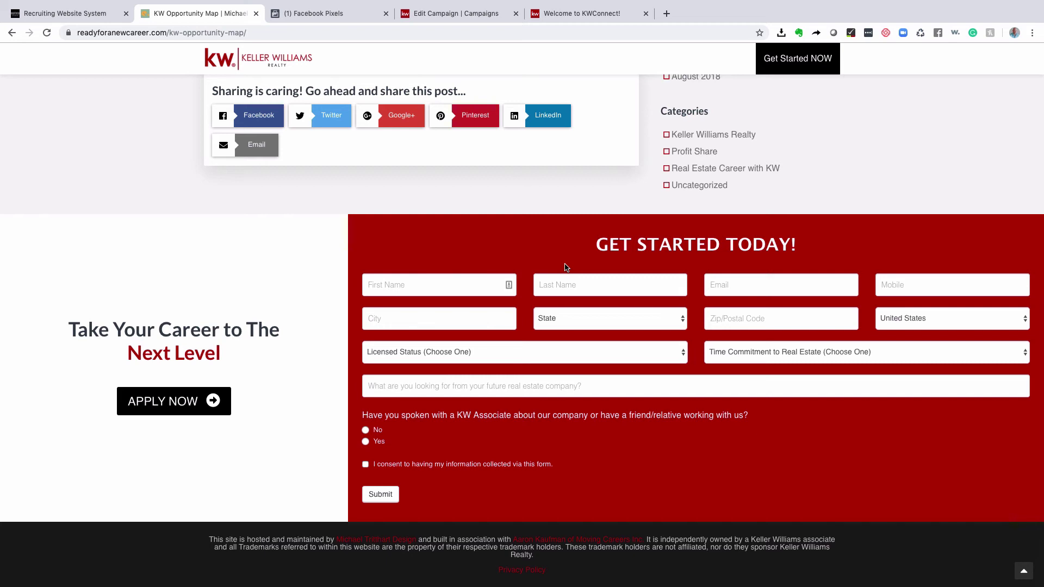
- Return to the campaign editor, review the Facebook Ad's destination and audience targeting, and expand the Duration & Budget details
click(476, 17)
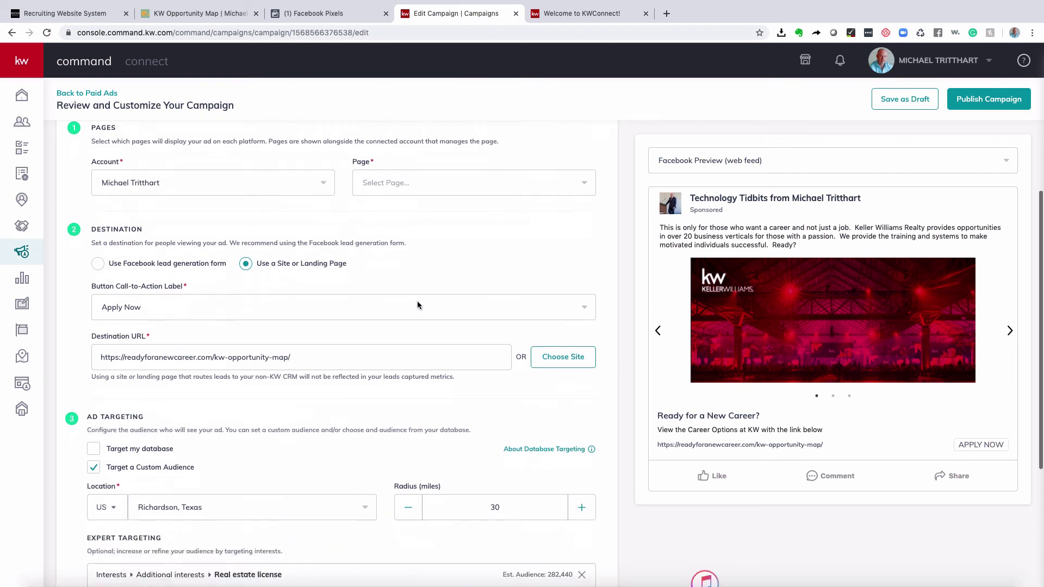
scroll(417, 305, down, 3)
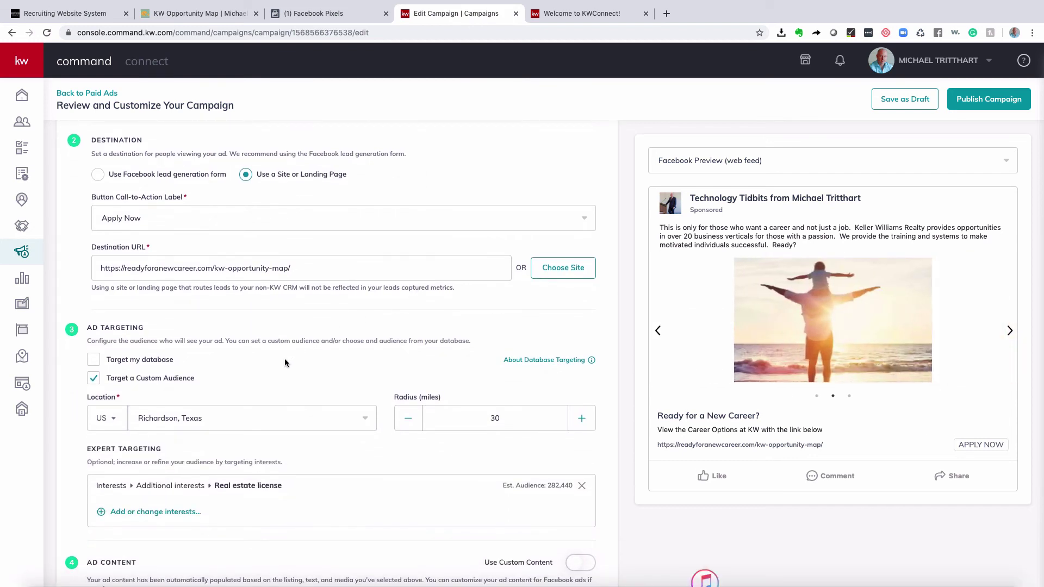
scroll(284, 363, down, 3)
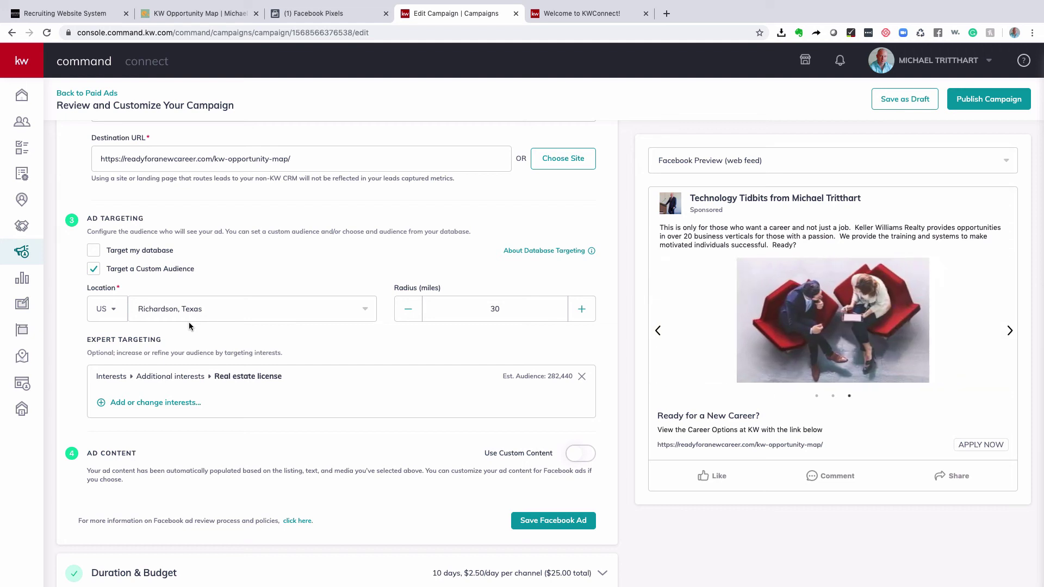
scroll(189, 326, down, 1)
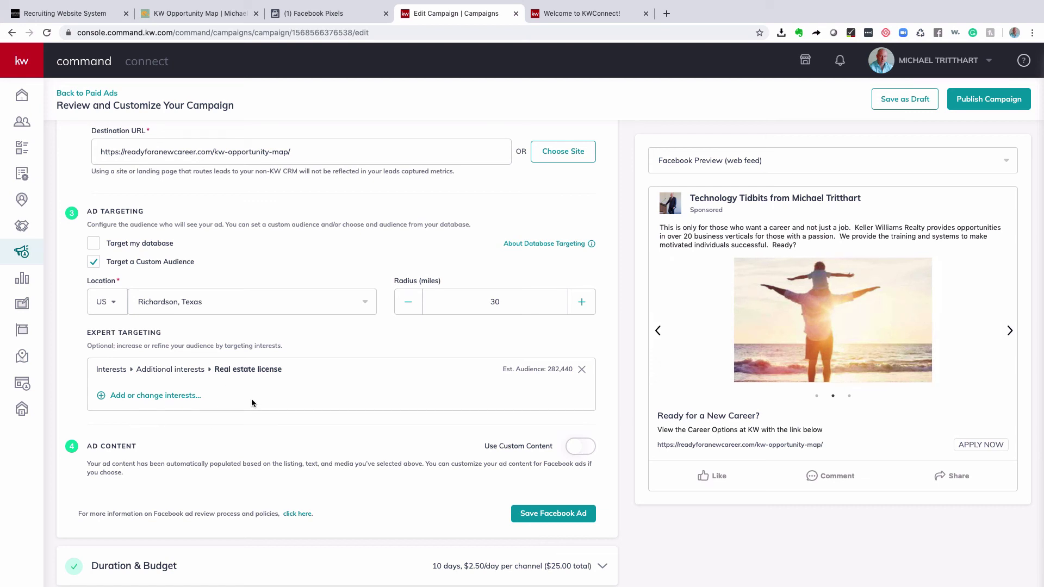
scroll(233, 401, down, 1)
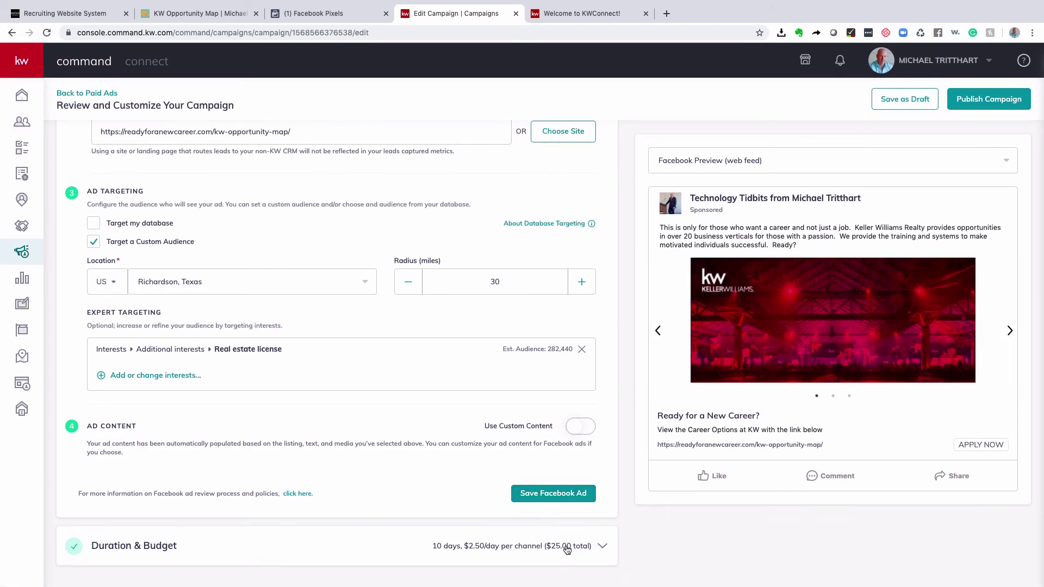
click(583, 547)
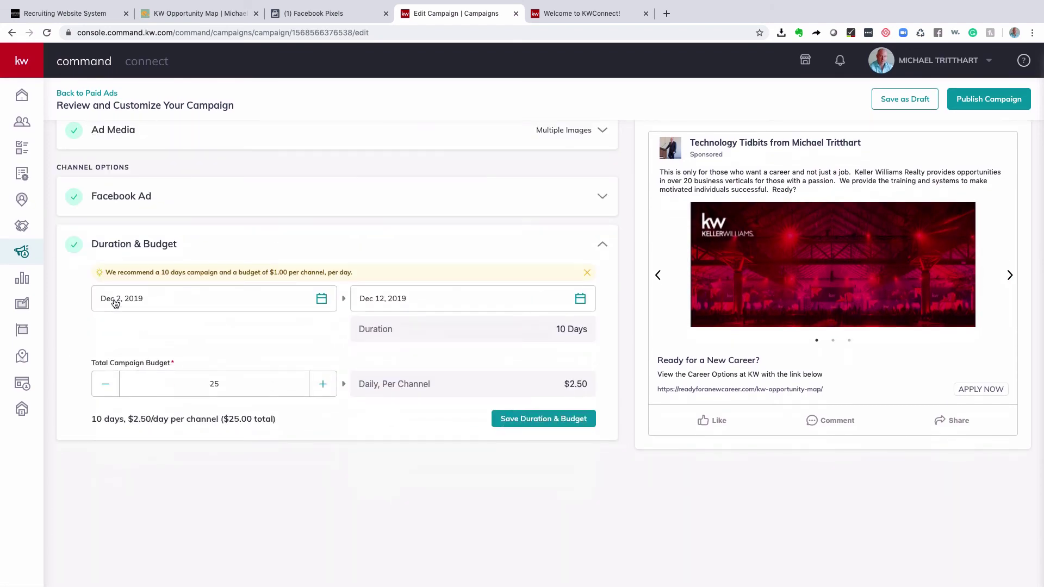